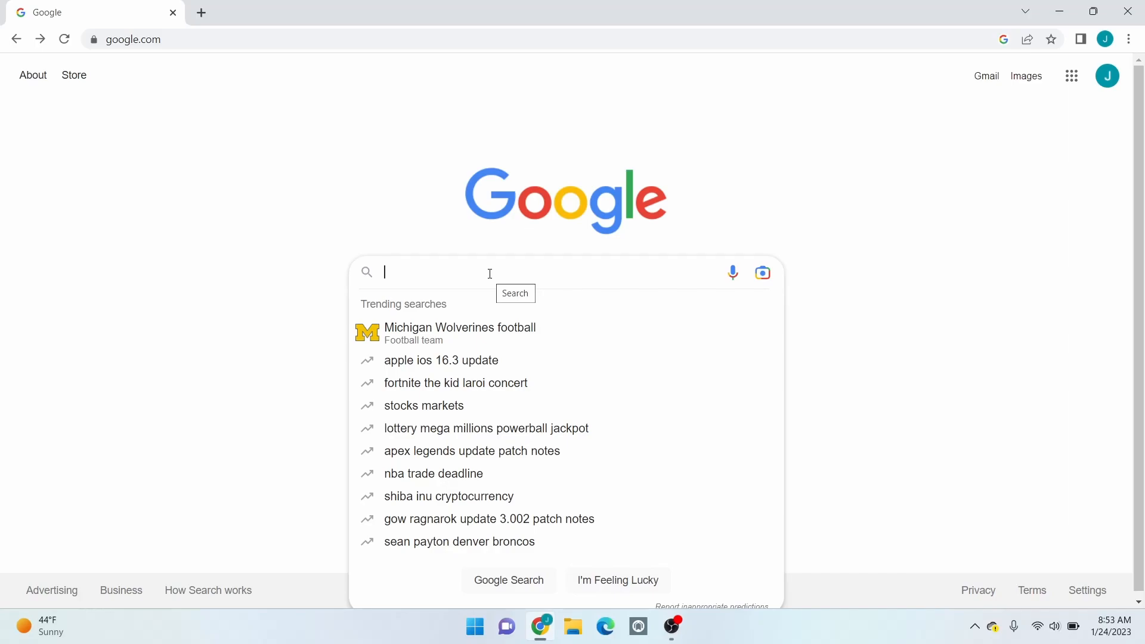
text(filezilla)
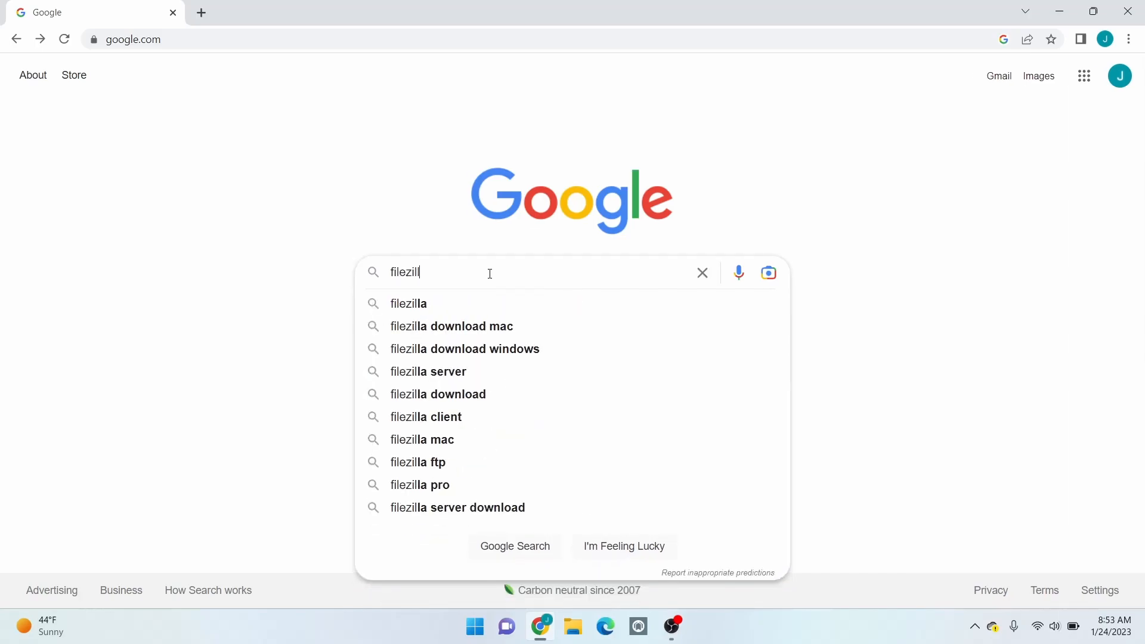
- Search Google for 'filezilla' and go to the official FileZilla project homepage
key(Return)
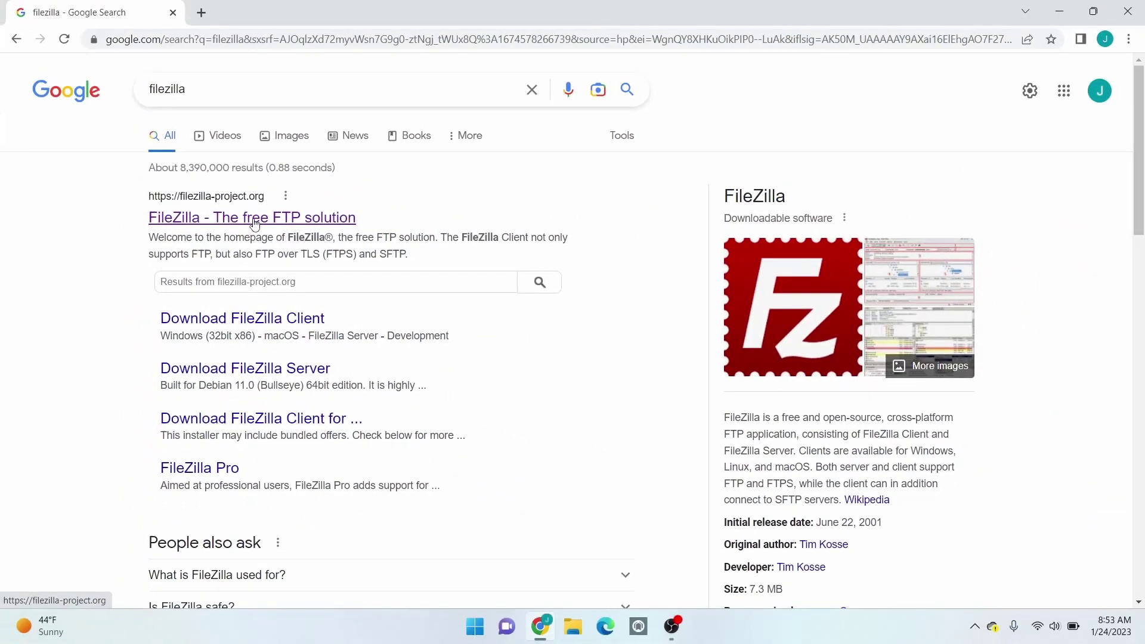
click(254, 220)
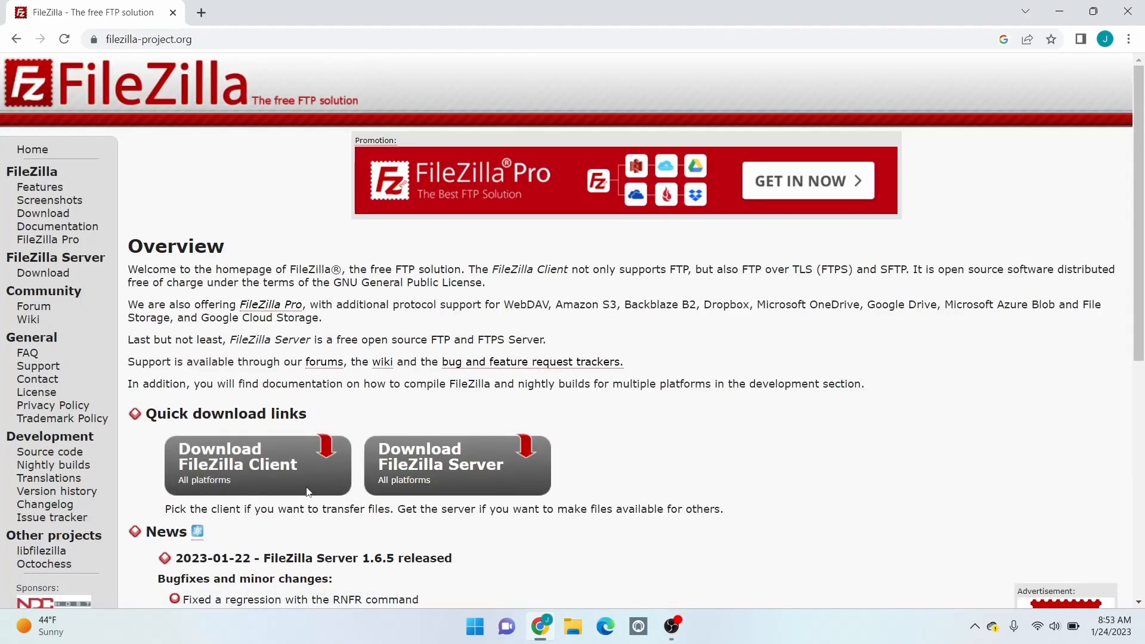
- Download the free basic FileZilla Client 3.62.2 installer for Windows 64-bit
click(257, 475)
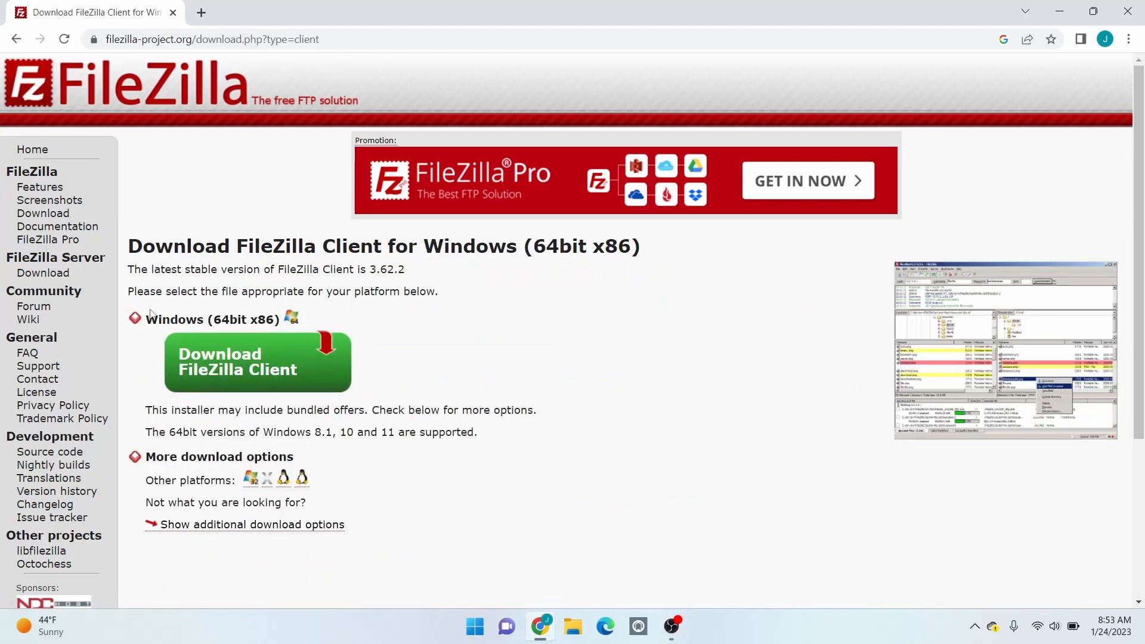
click(256, 377)
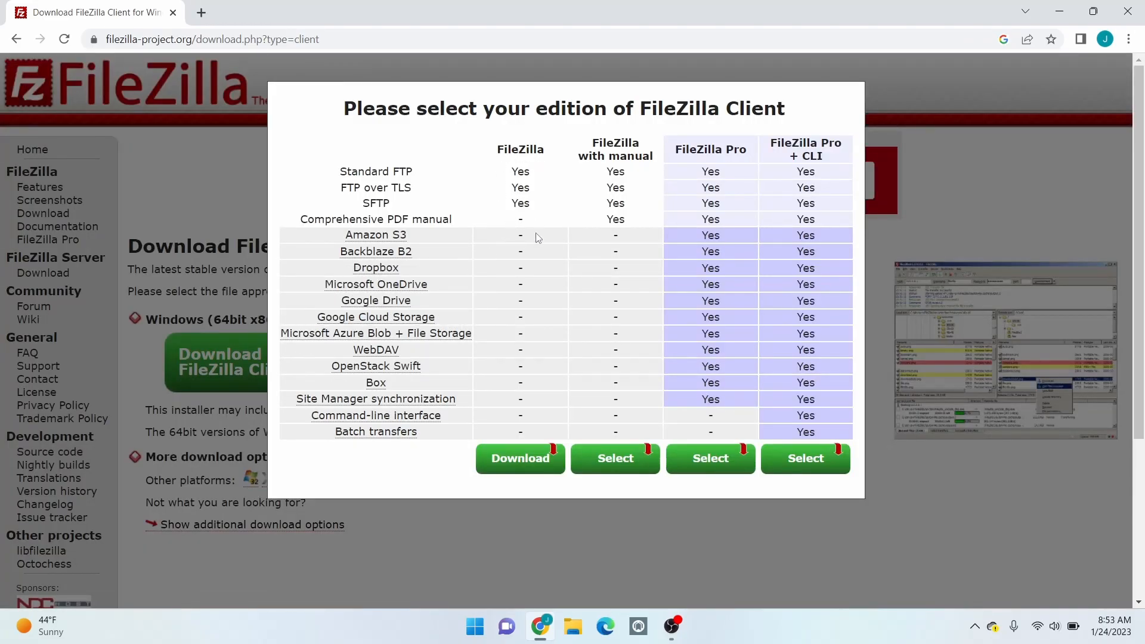
click(536, 460)
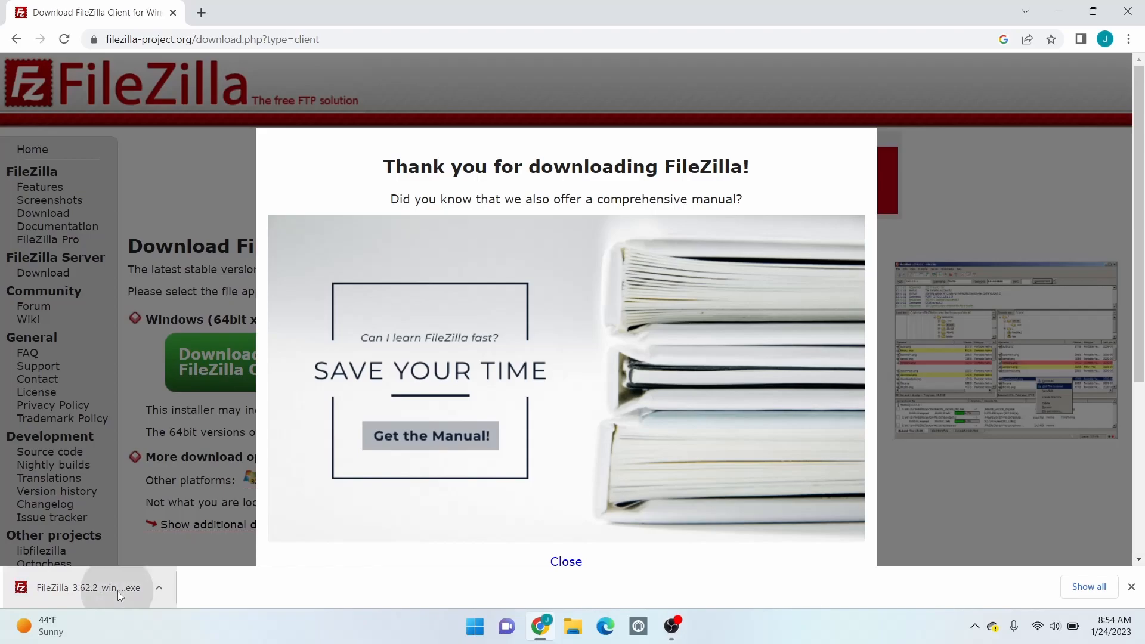
- Run the downloaded installer, accept the license and decline the Adaware Web Companion offer
click(90, 588)
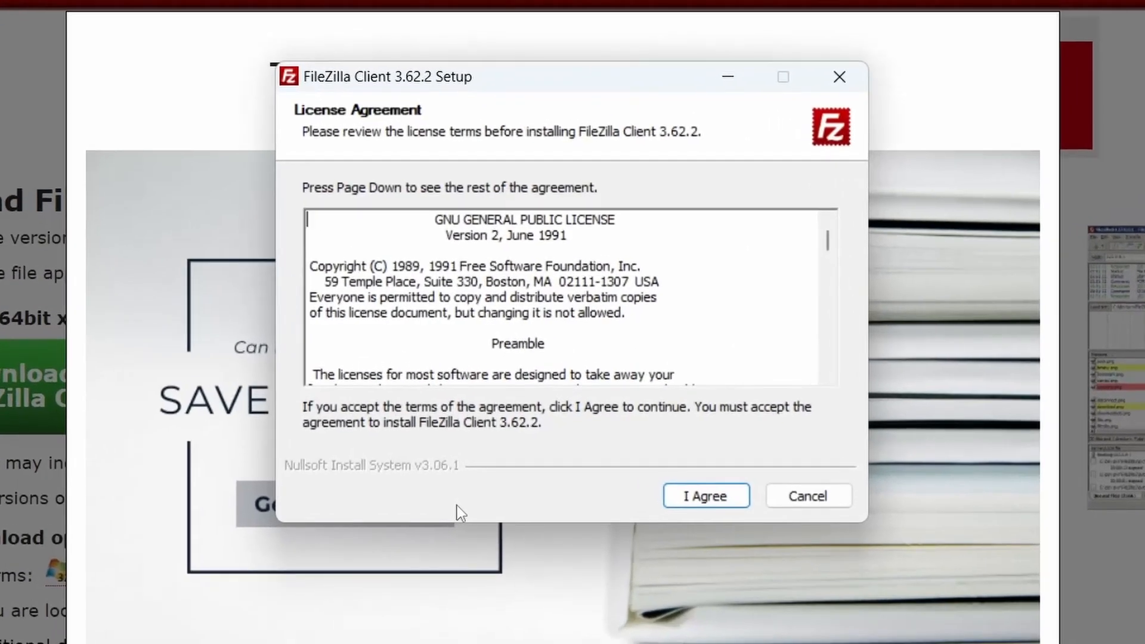
click(689, 499)
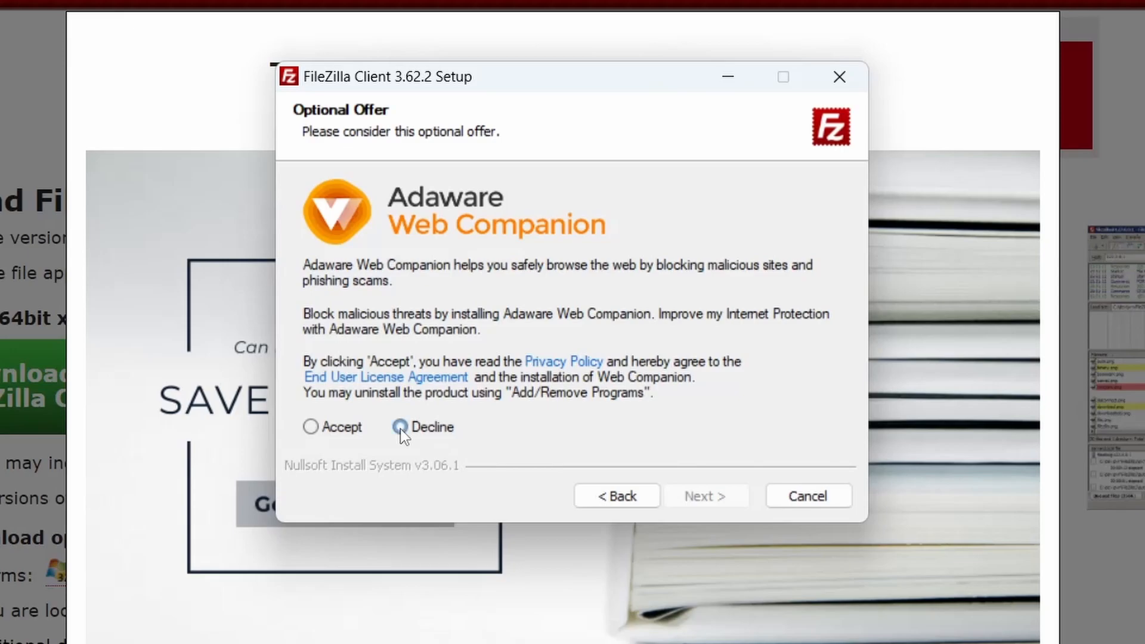
click(400, 427)
click(706, 498)
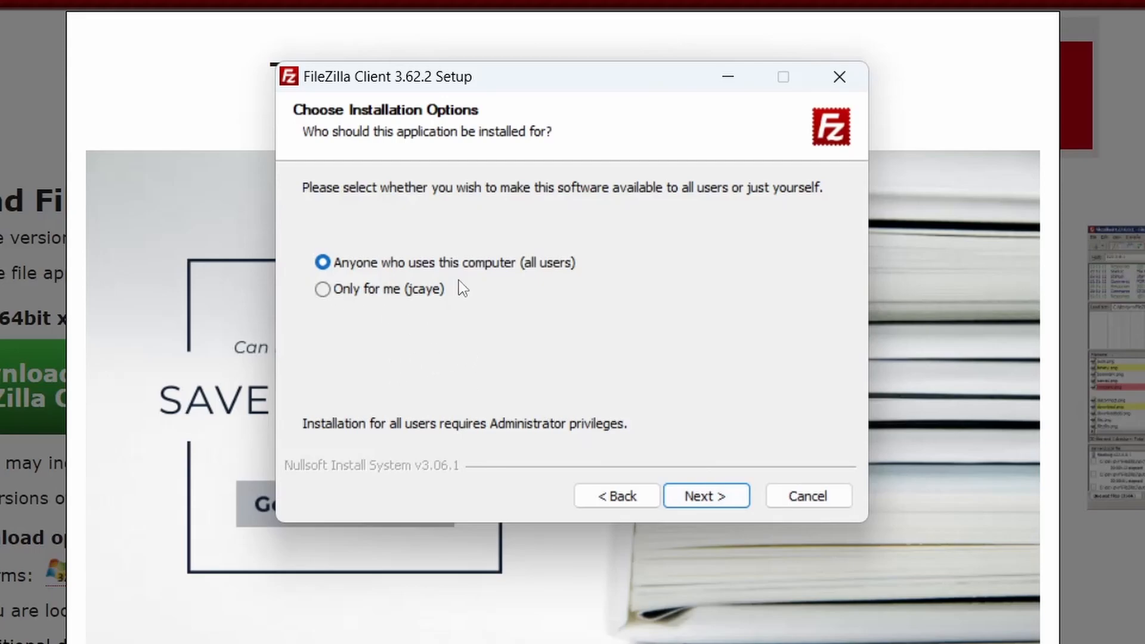
- Install for anyone using this computer with default components, folder and Start Menu shortcuts, then finish
click(714, 496)
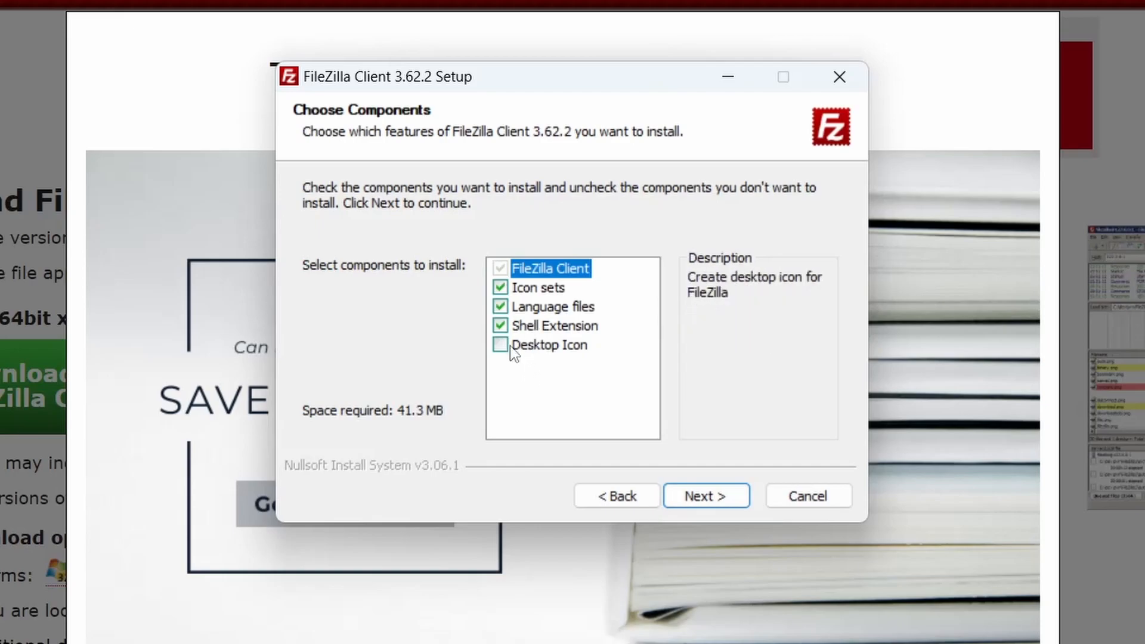
click(702, 497)
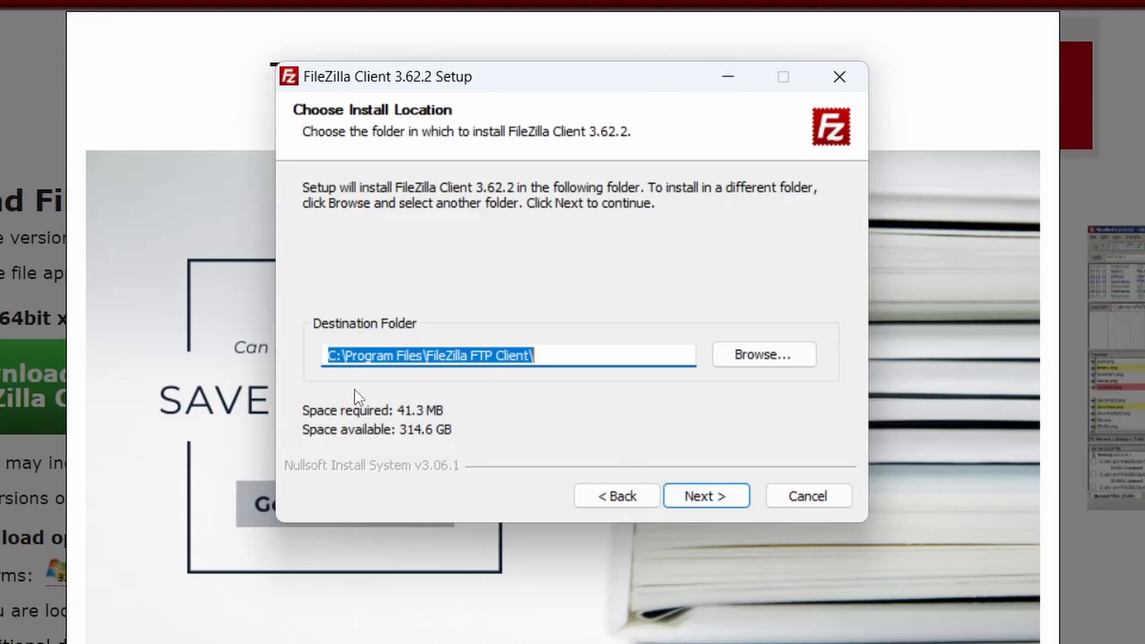
click(727, 503)
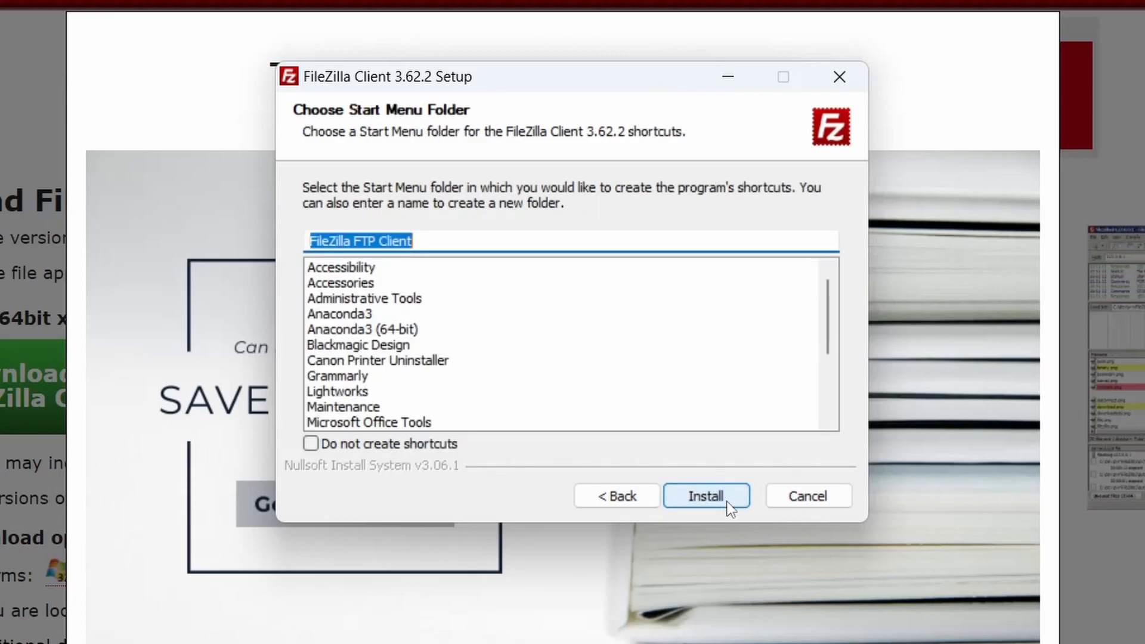
click(727, 503)
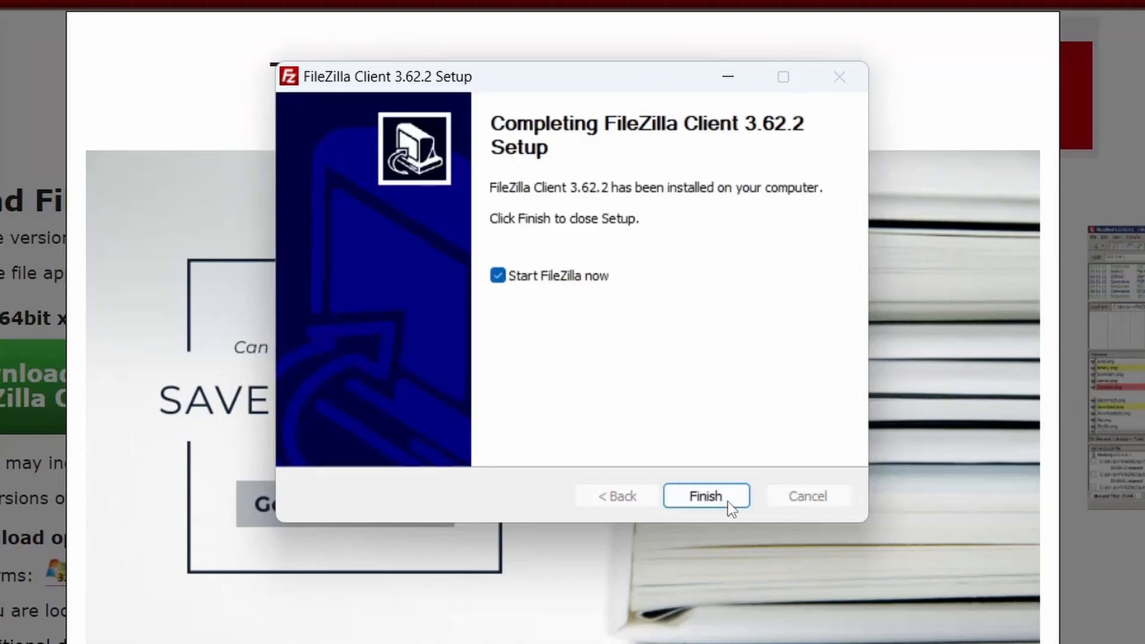
click(728, 502)
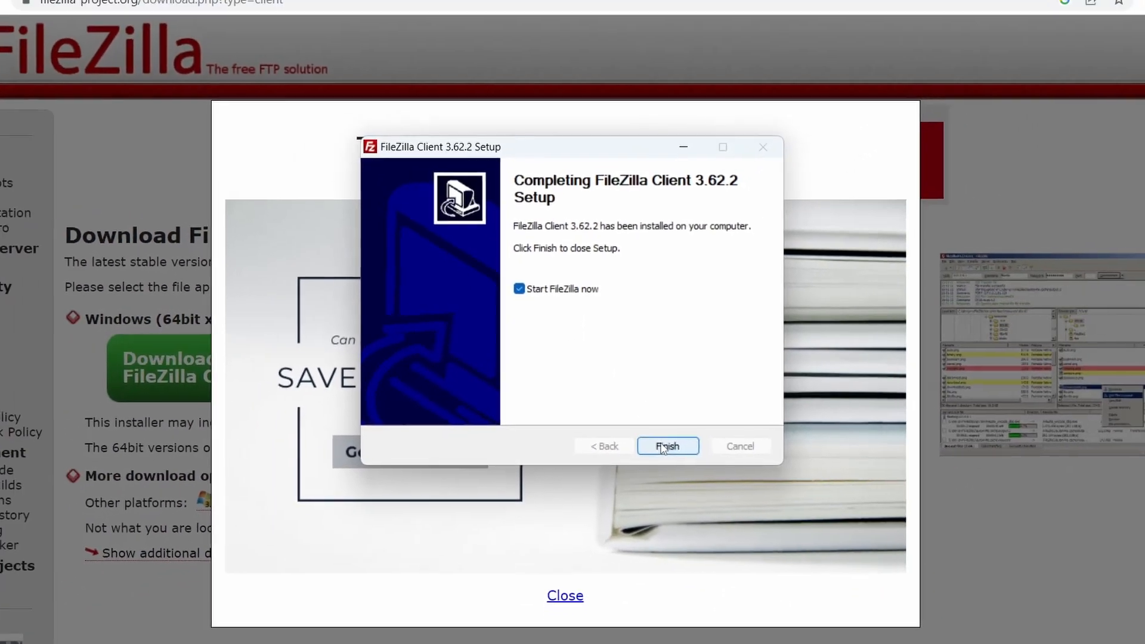
- Close setup with 'Start FileZilla now' checked so FileZilla launches
click(663, 447)
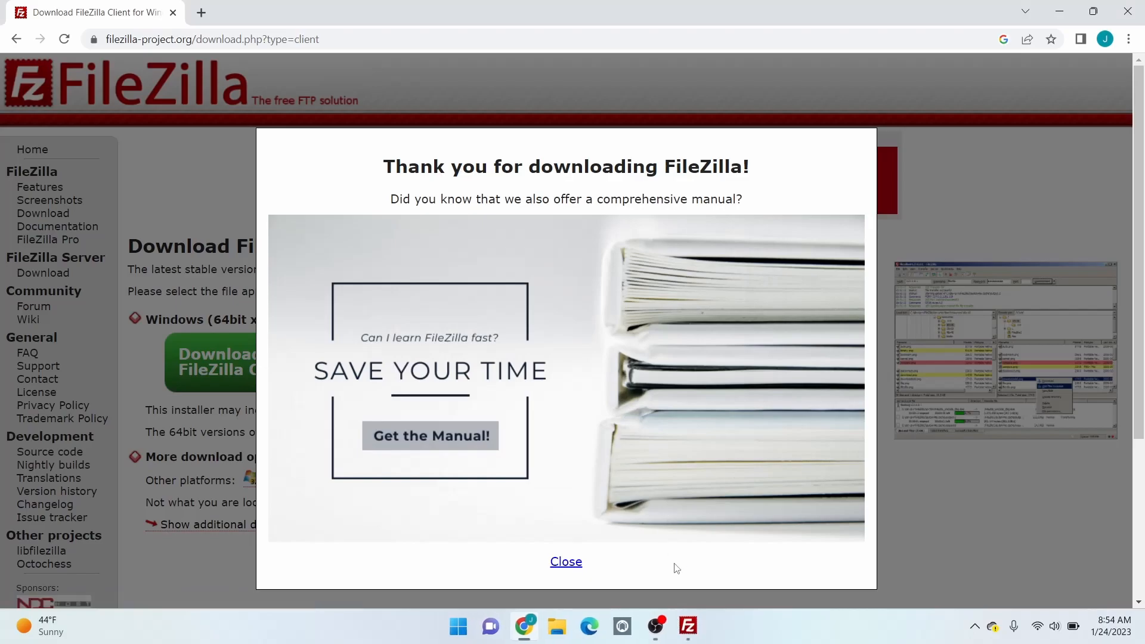